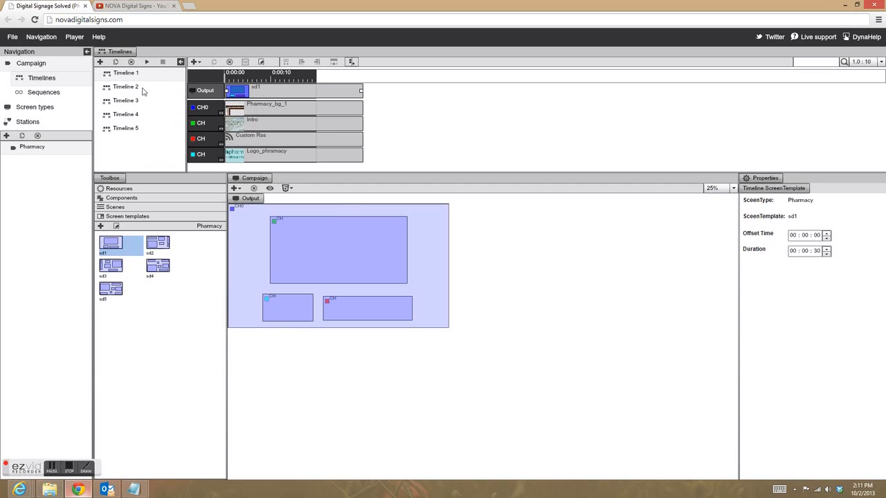
- Review the channel contents of Timelines 2 and 3, and display Timeline 1's output screen layout
left_click(118, 88)
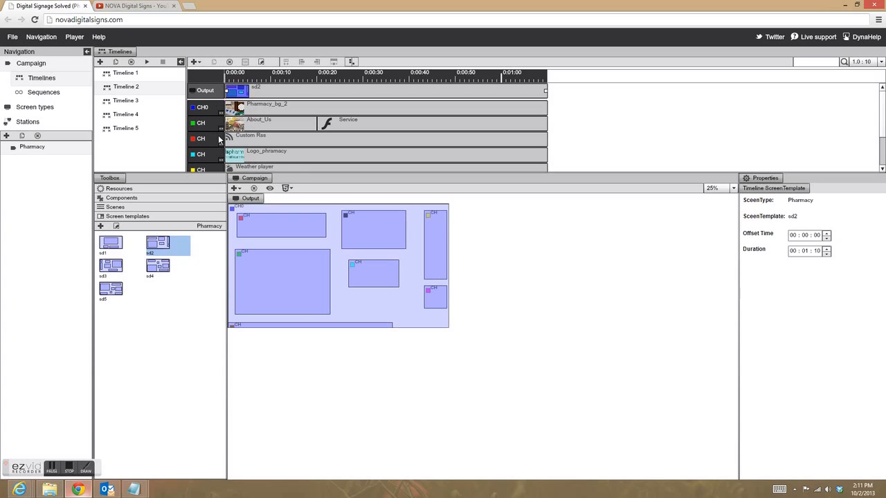
left_click(126, 101)
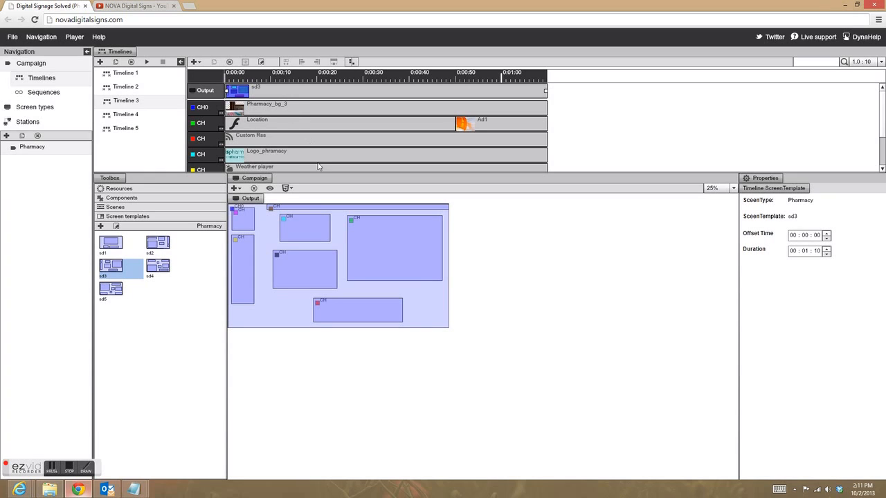
left_click(121, 75)
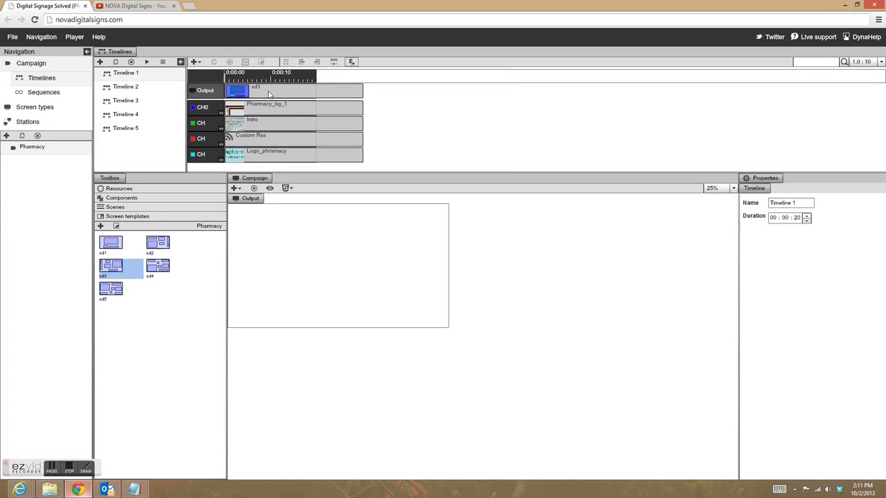
left_click(234, 92)
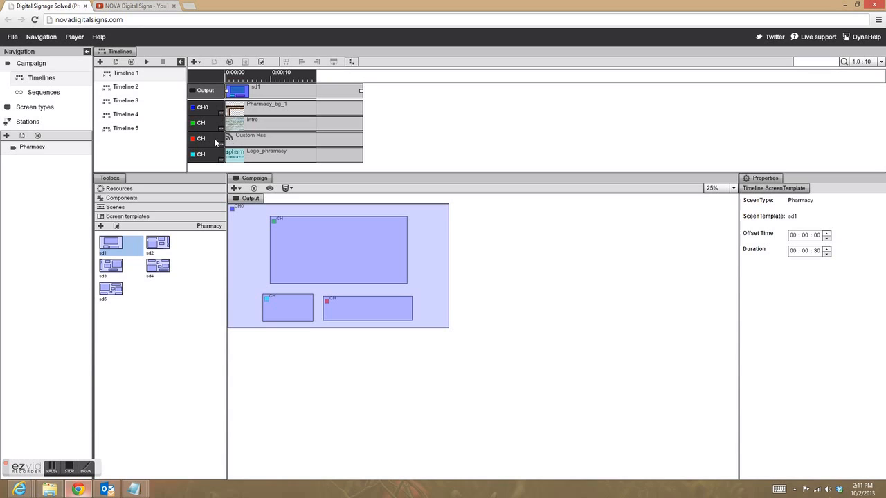
- Select the Custom Rss item in Timeline 1 and look at the available sources for adding new resources
left_click(249, 139)
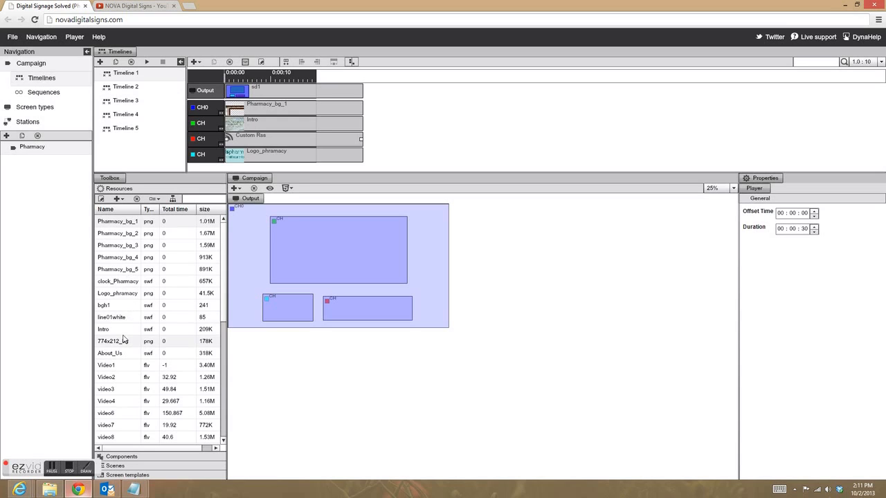
left_click(120, 199)
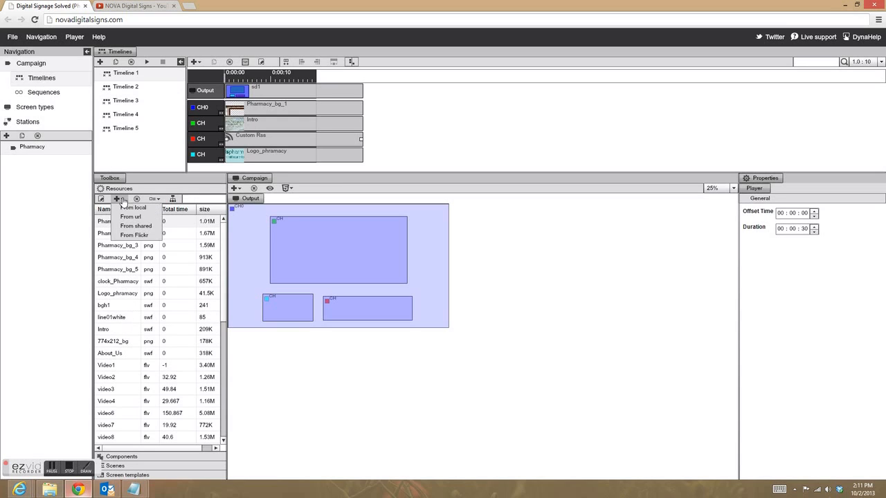
left_click(121, 200)
left_click(121, 200)
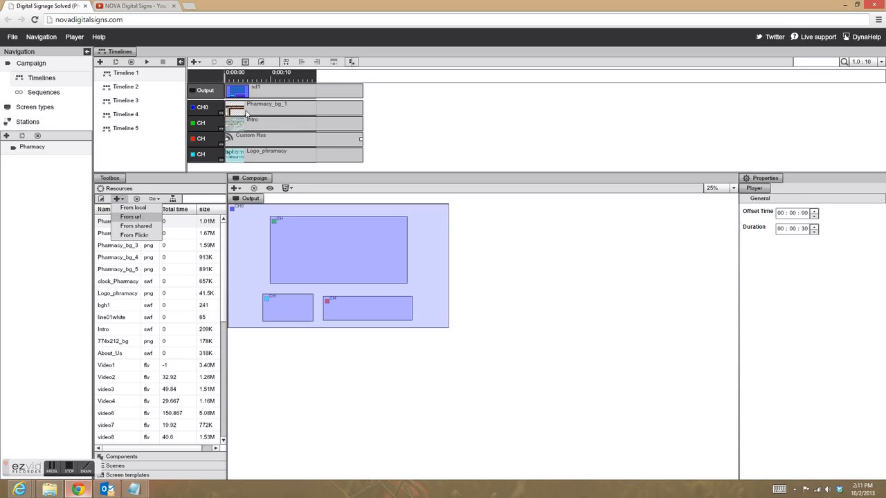
- Edit Timeline 1's Custom Rss item and set its RSS feed option to [Custom url]
left_click(236, 142)
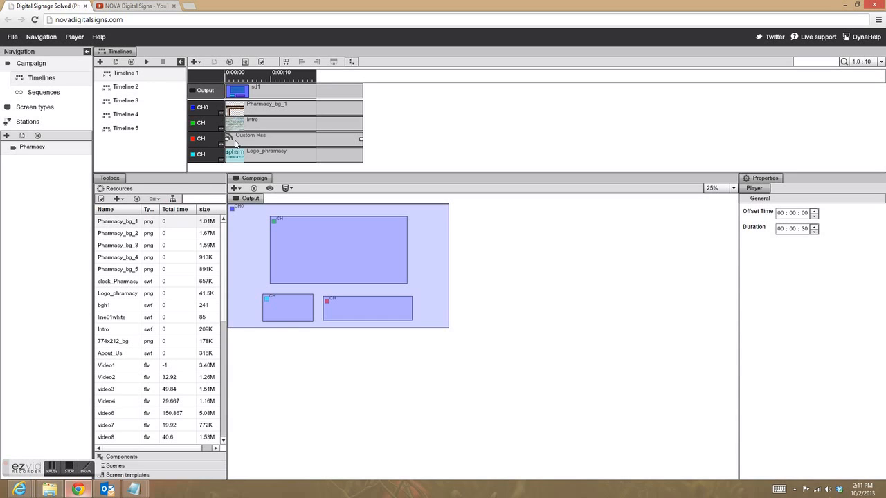
left_click(245, 62)
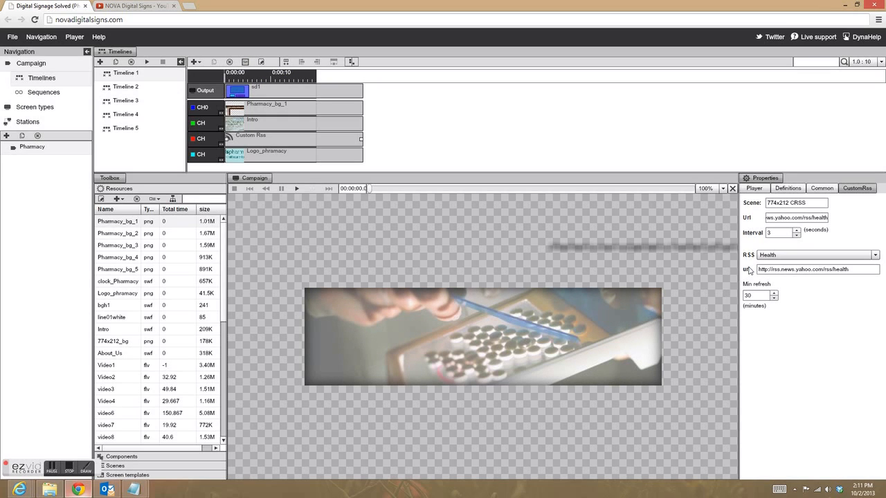
left_click(875, 255)
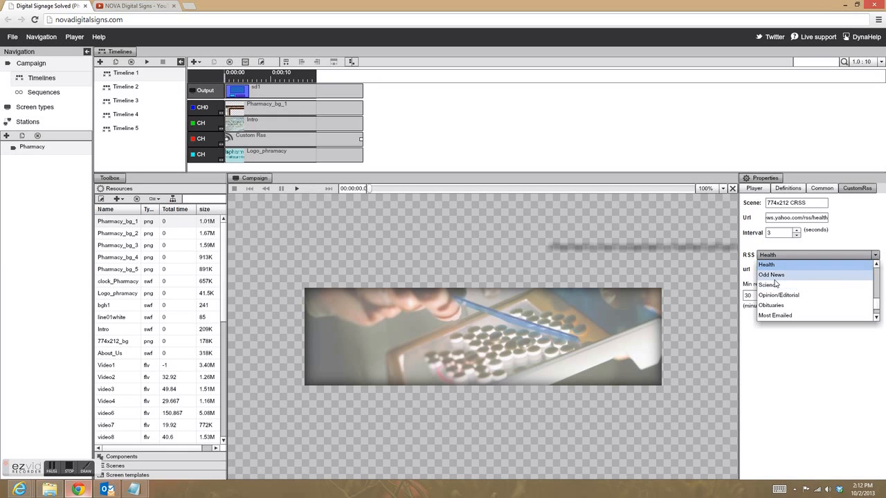
left_click_drag(876, 309, 876, 266)
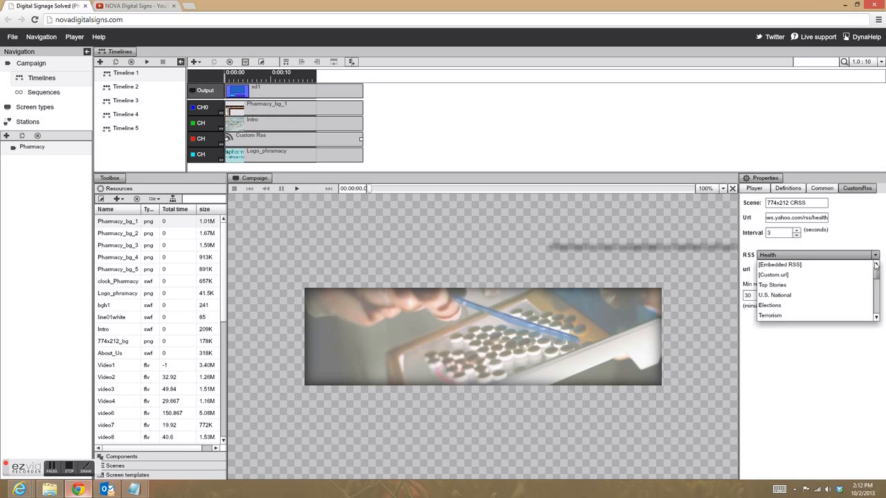
left_click(773, 275)
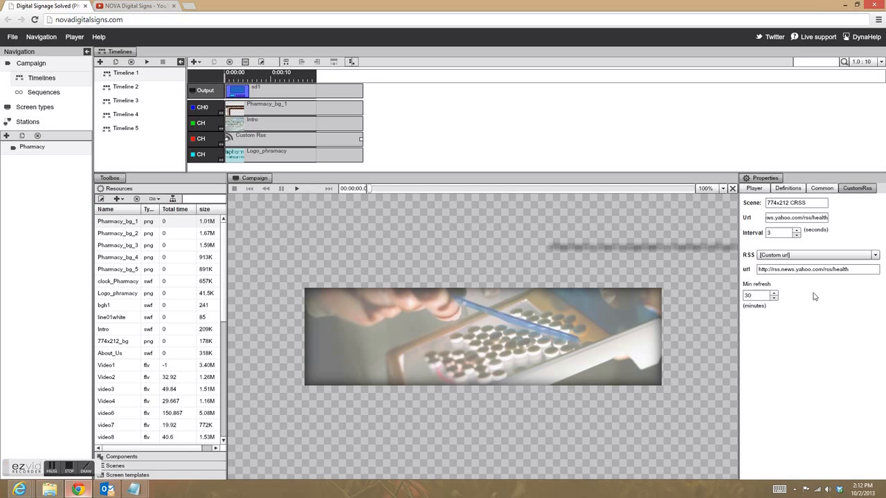
- Inspect the item properties and preview of Timeline 1's Intro and of Timeline 2's Weather player
left_click(236, 126)
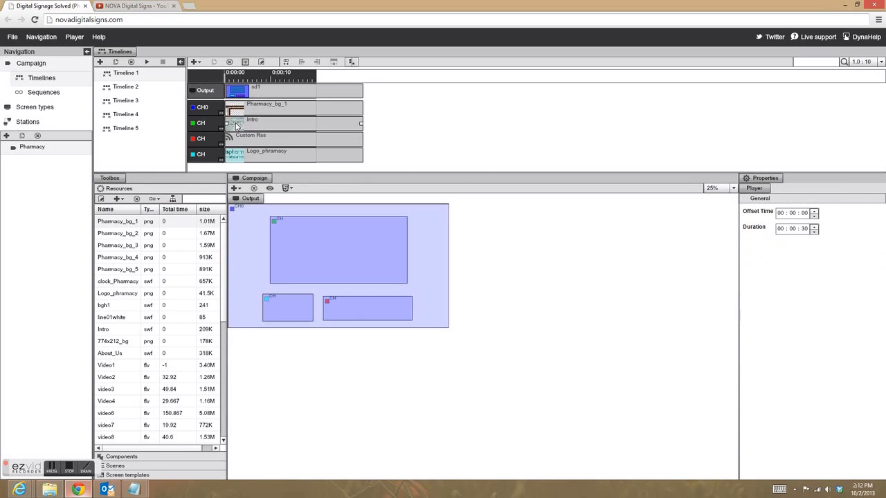
left_click(246, 62)
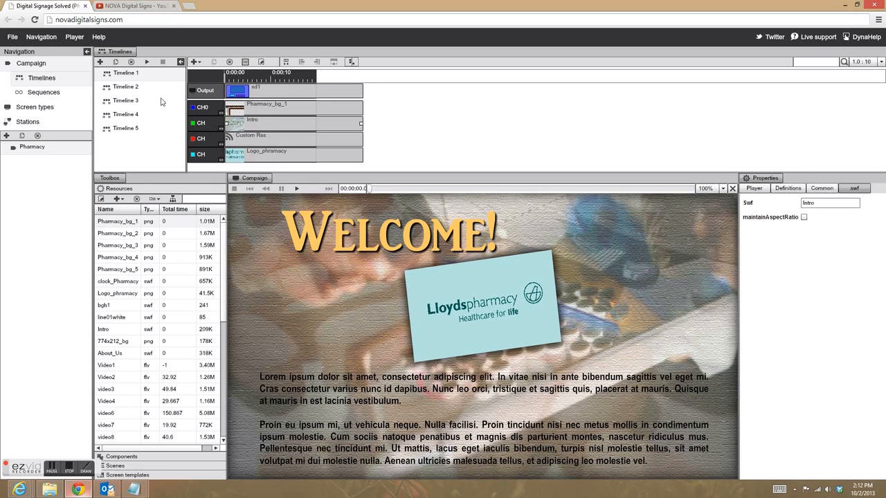
left_click(120, 88)
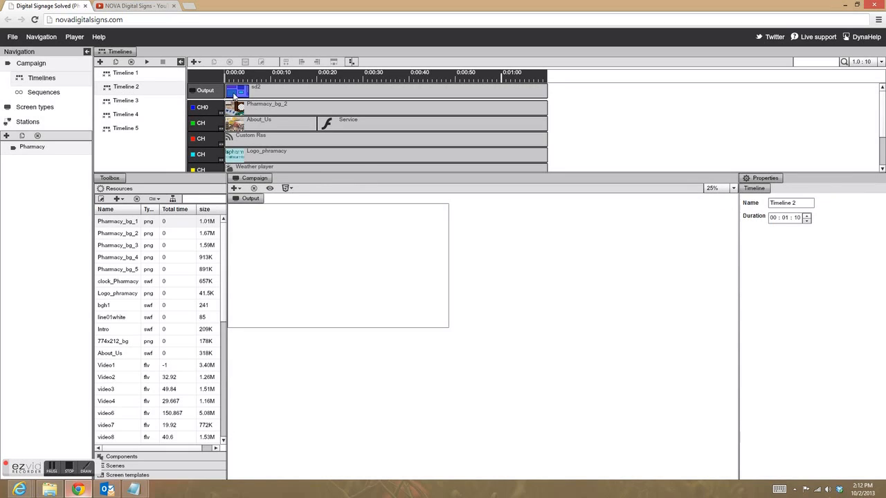
left_click(236, 91)
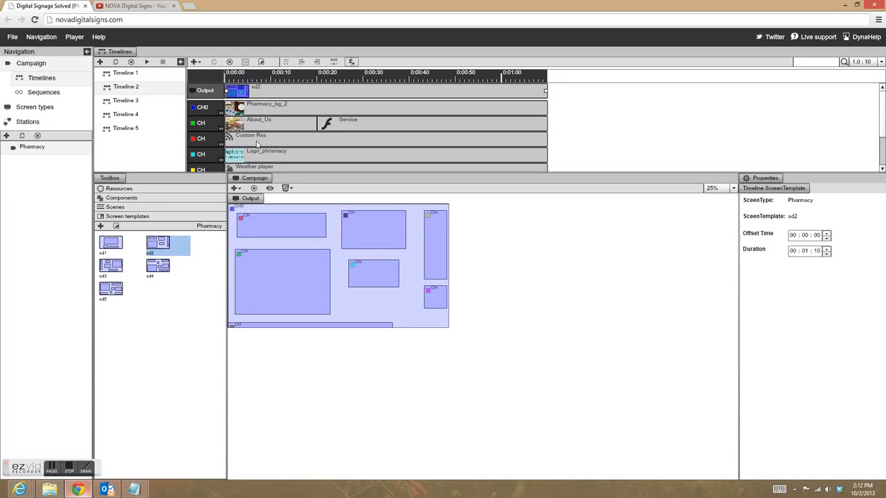
left_click(264, 171)
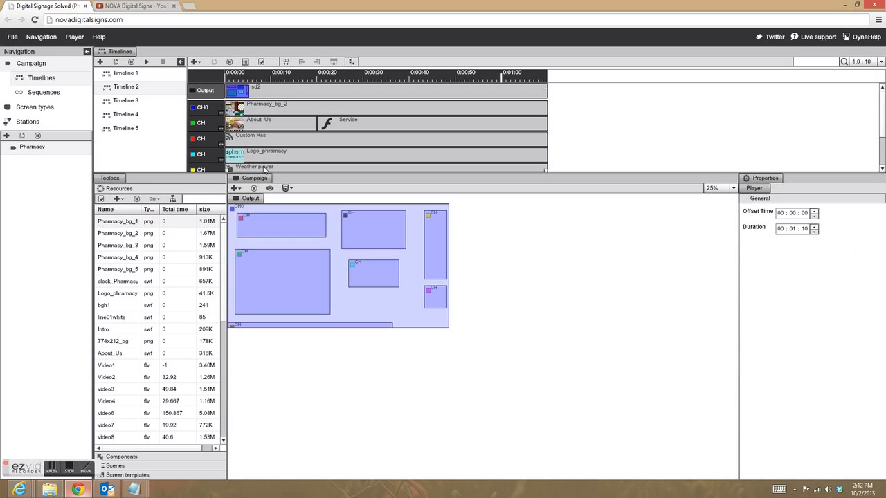
right_click(264, 170)
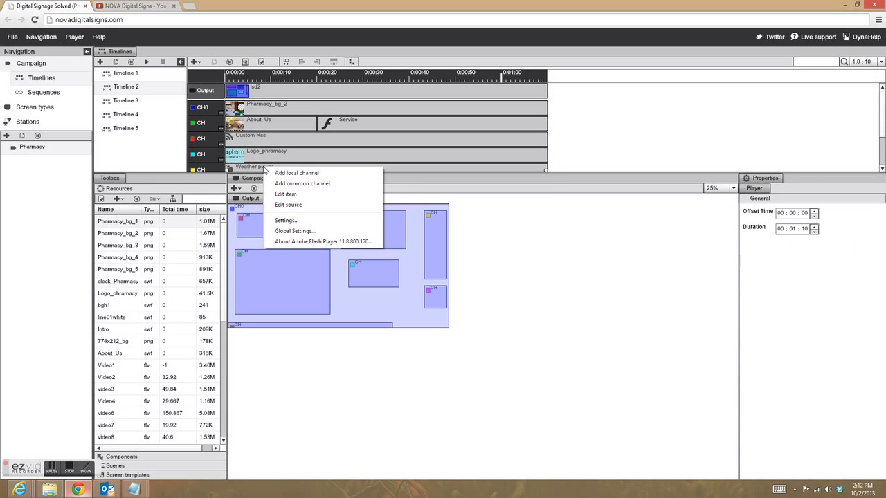
left_click(244, 63)
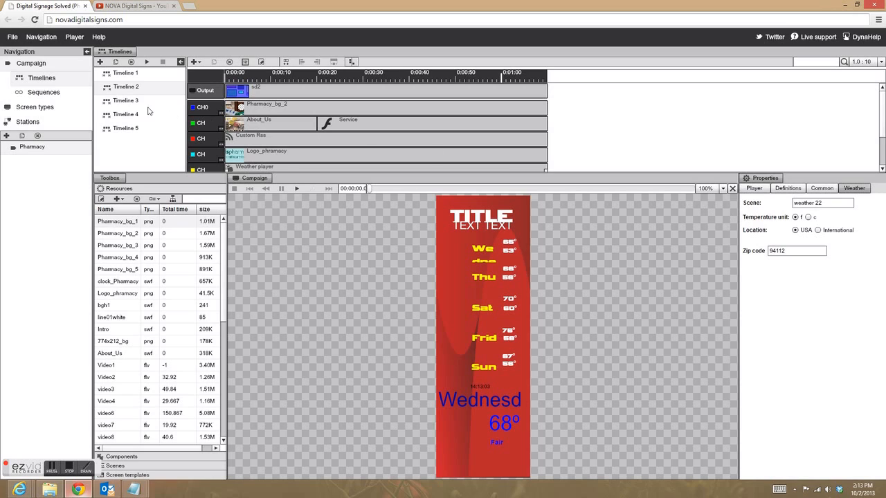
- Review the channel contents and output screen layouts of Timelines 3, 4 and 5
left_click(124, 104)
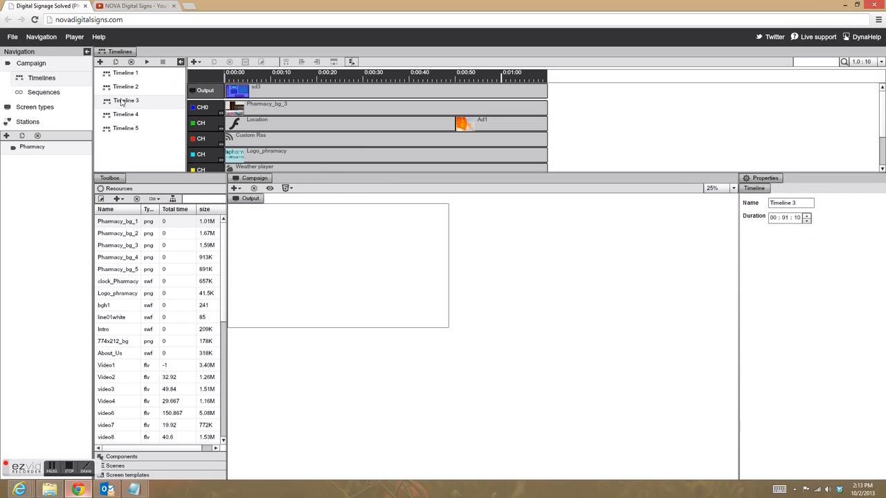
left_click(256, 92)
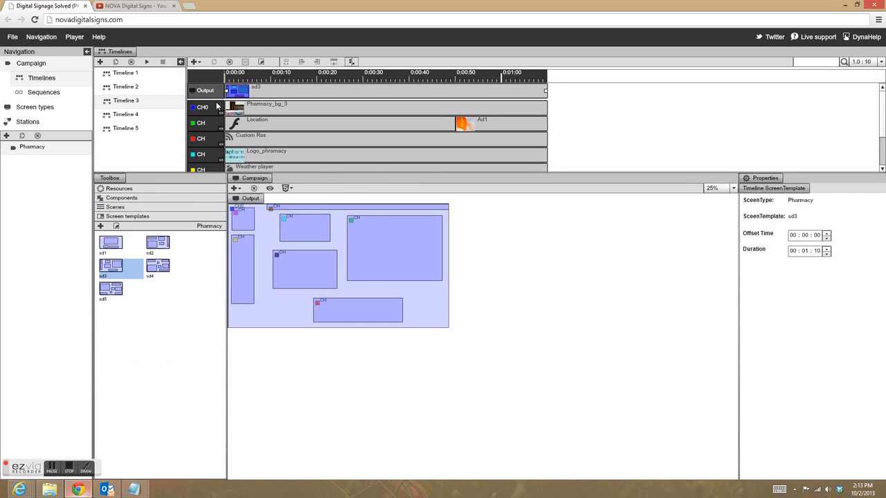
left_click(128, 115)
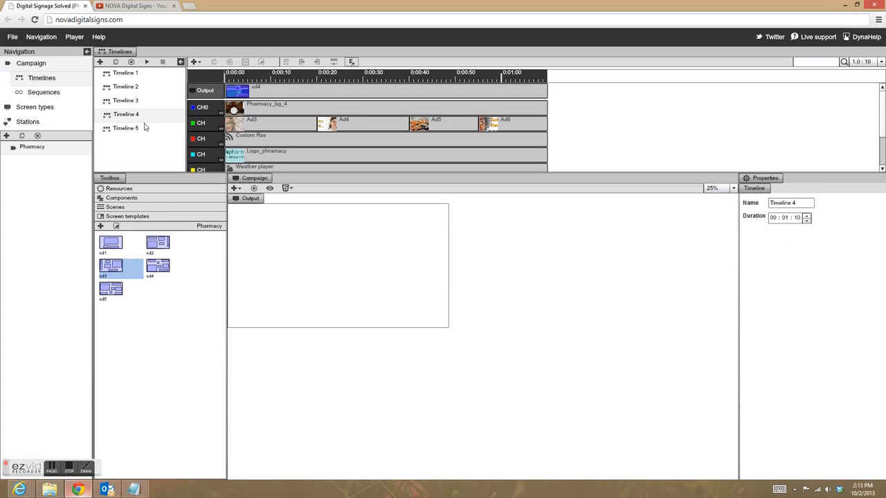
left_click(239, 96)
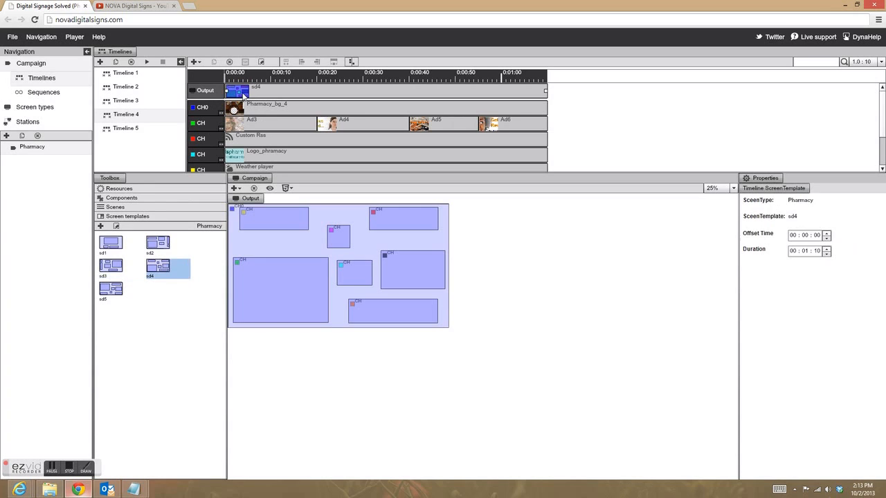
left_click(117, 128)
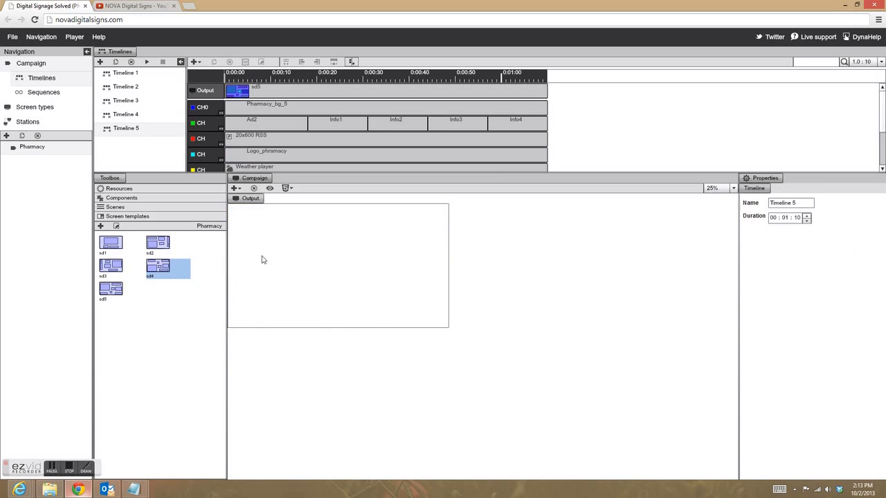
left_click(250, 90)
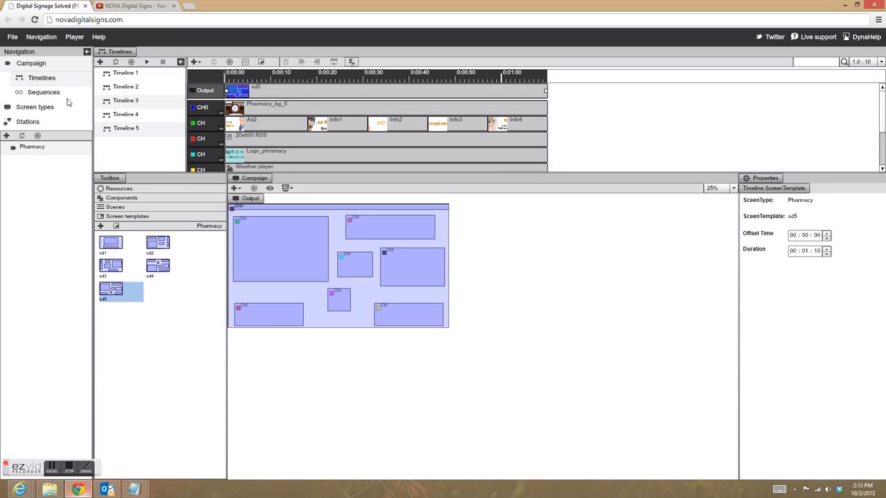
- Examine the Pharmacy campaign's playback sequence, including Timeline 2's repeat setting and its linked timeline
left_click(36, 97)
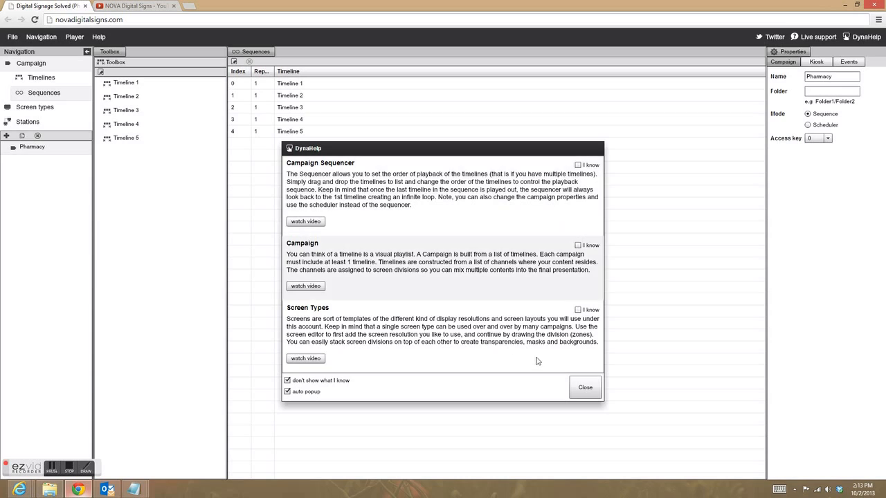
left_click(585, 387)
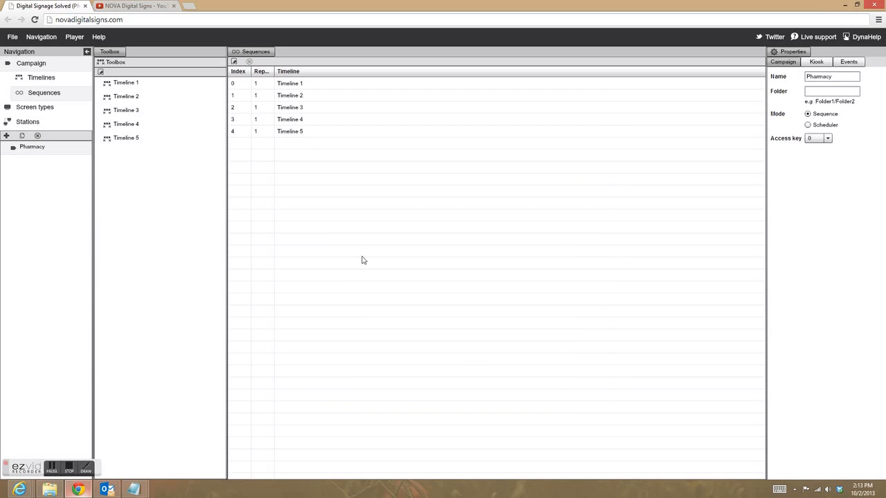
left_click(256, 97)
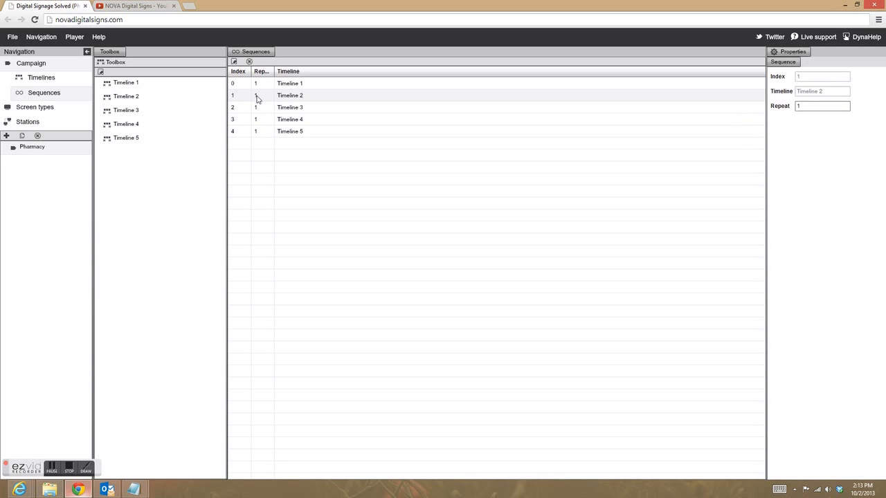
double_click(287, 104)
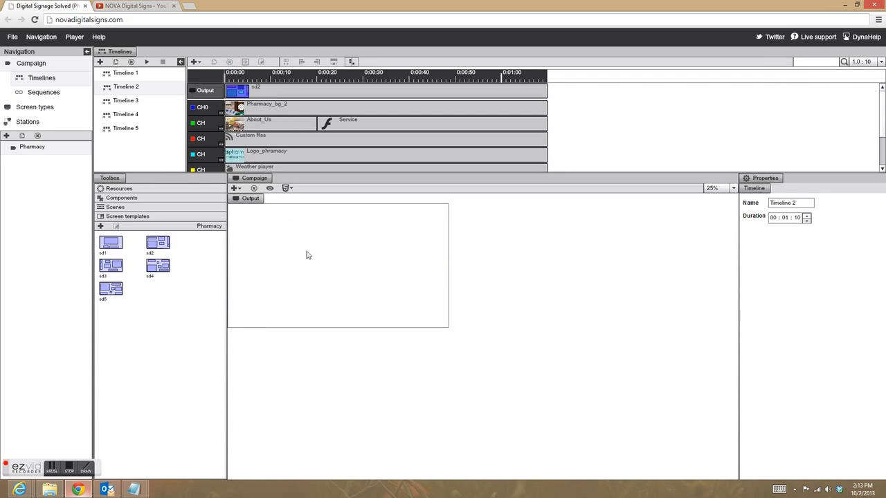
left_click(32, 95)
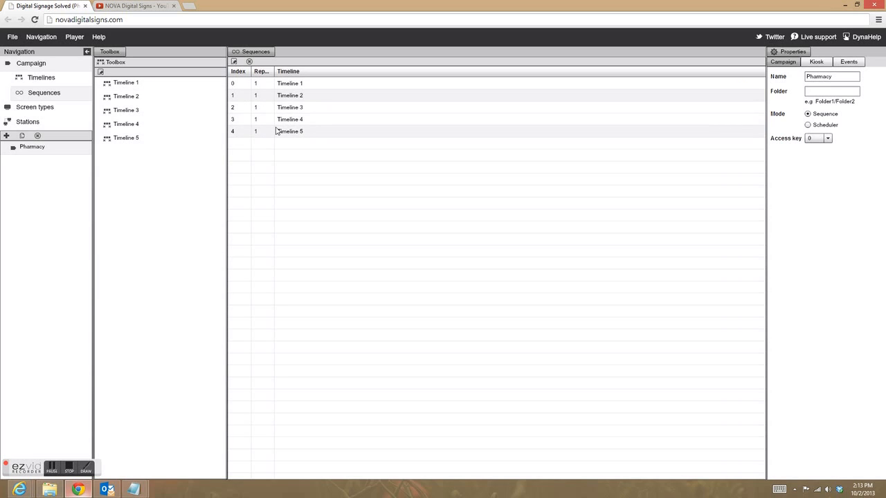
- Rename Timeline 1 as "Timeline abc" and check its entry in the campaign's playback sequence
left_click(56, 80)
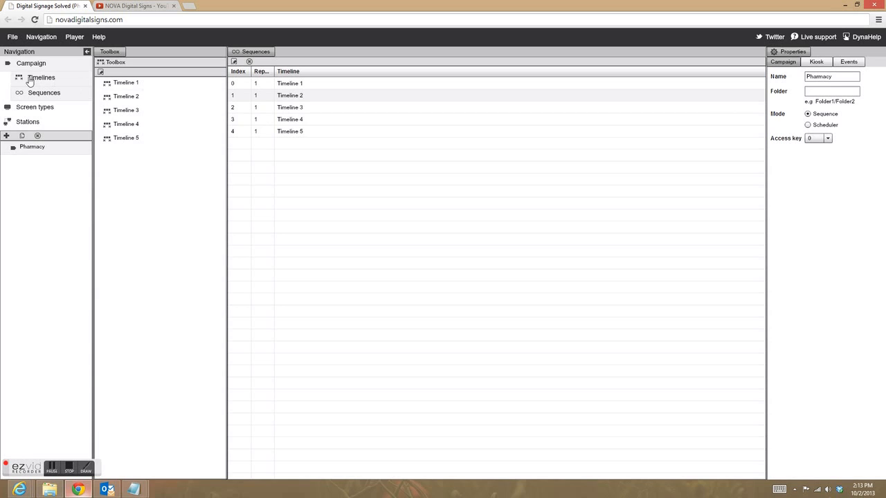
left_click(119, 77)
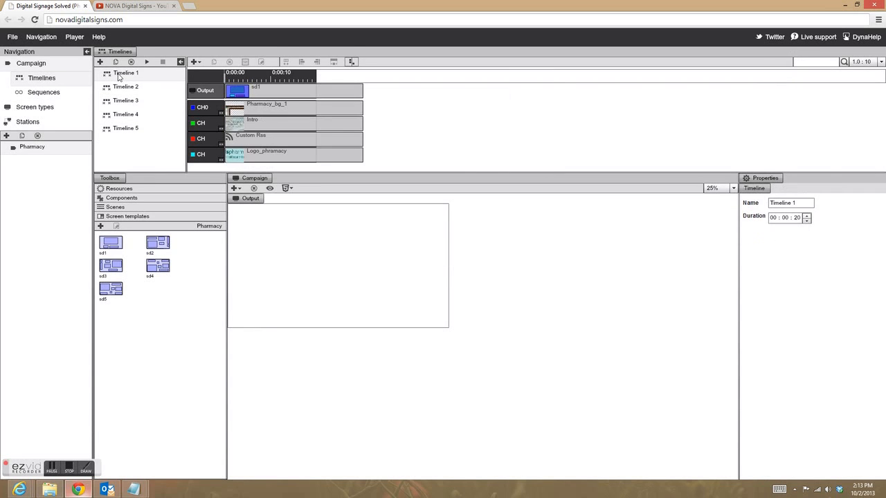
left_click(803, 202)
left_click(12, 36)
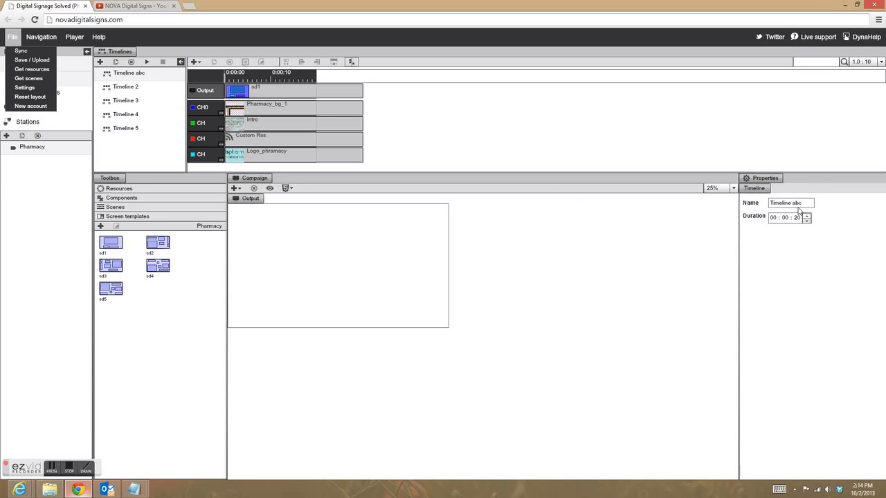
left_click(109, 89)
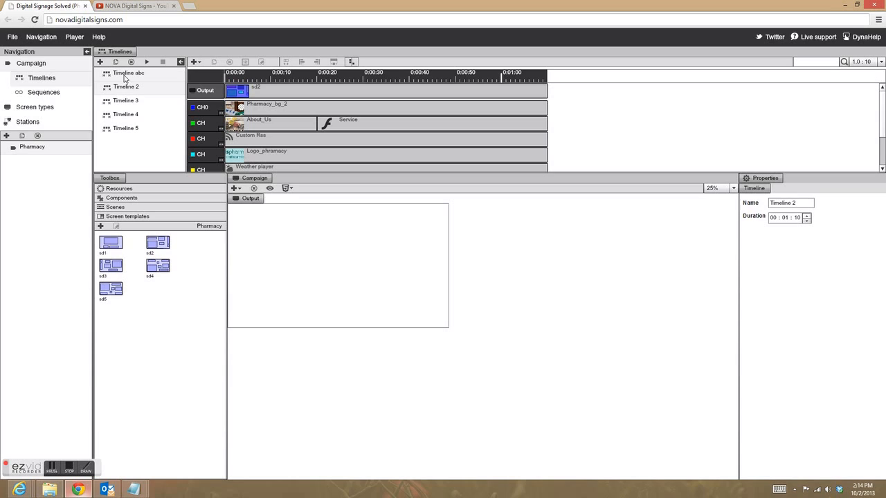
left_click(32, 92)
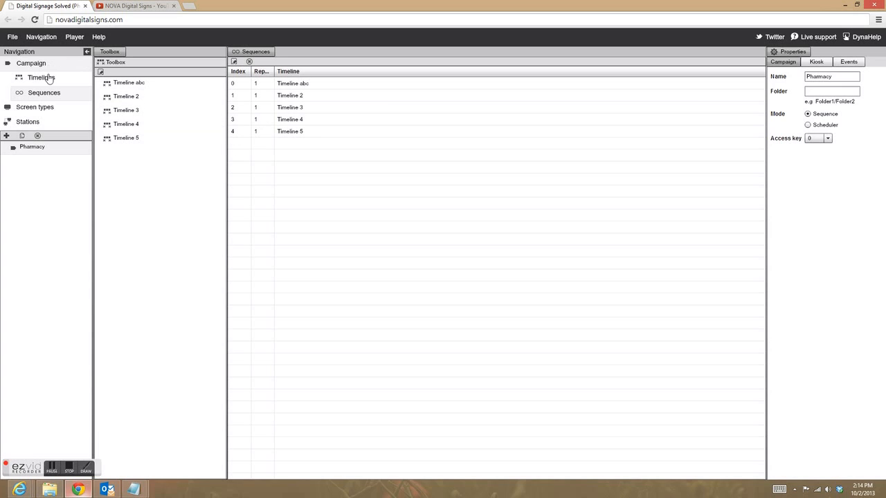
- Review the division layouts of screen templates sd1, sd2 and sd3 in the Pharmacy screen type
left_click(46, 109)
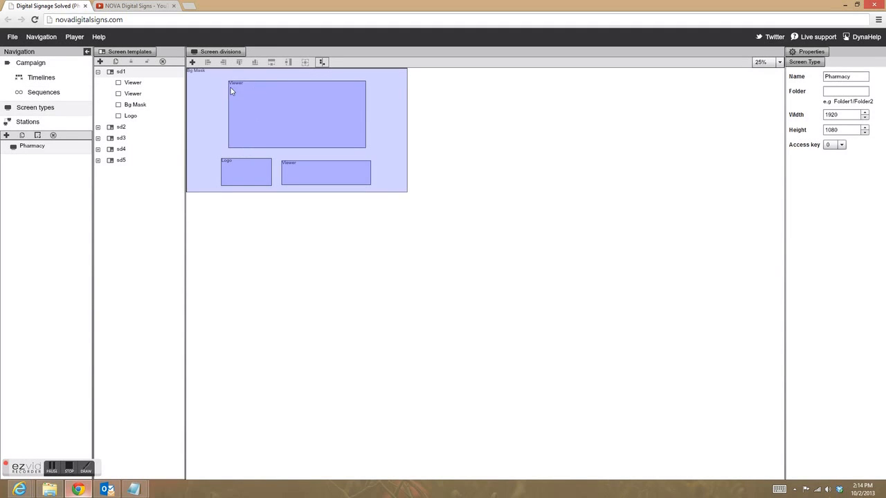
left_click(115, 131)
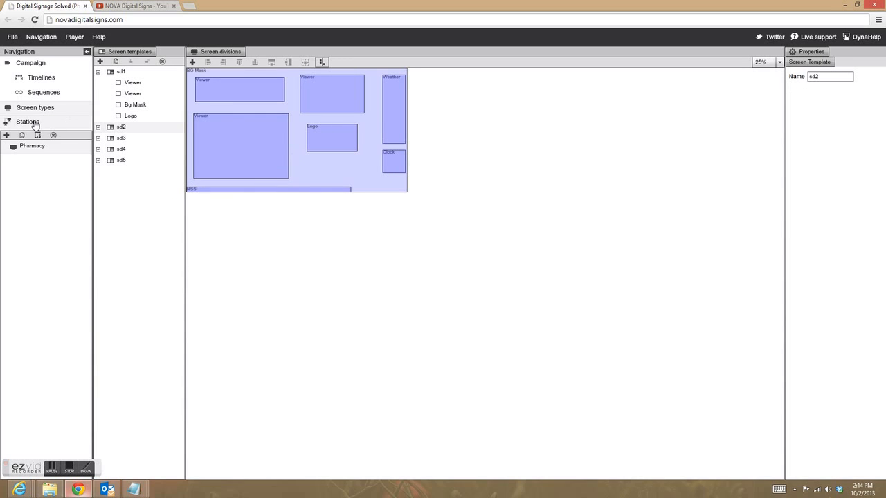
left_click(111, 139)
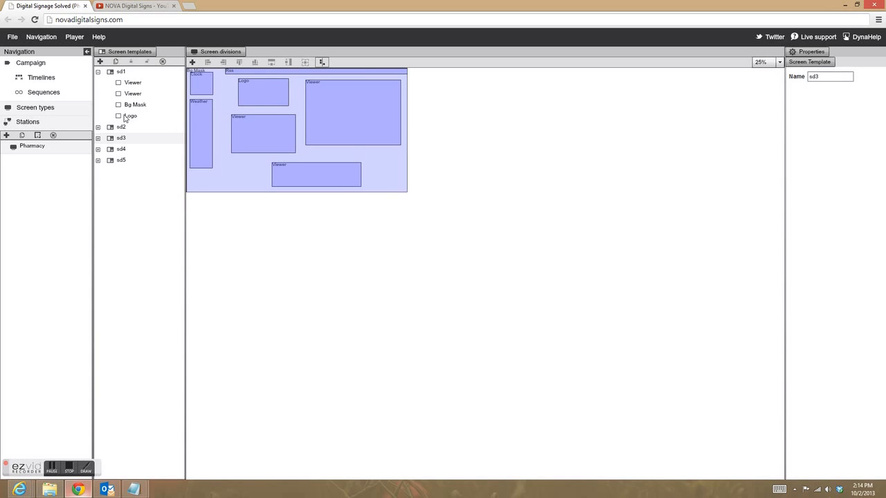
- Add a screen template to the Pharmacy screen type with a viewer about 1444 × 816 px in the canvas's upper-left corner
left_click(101, 62)
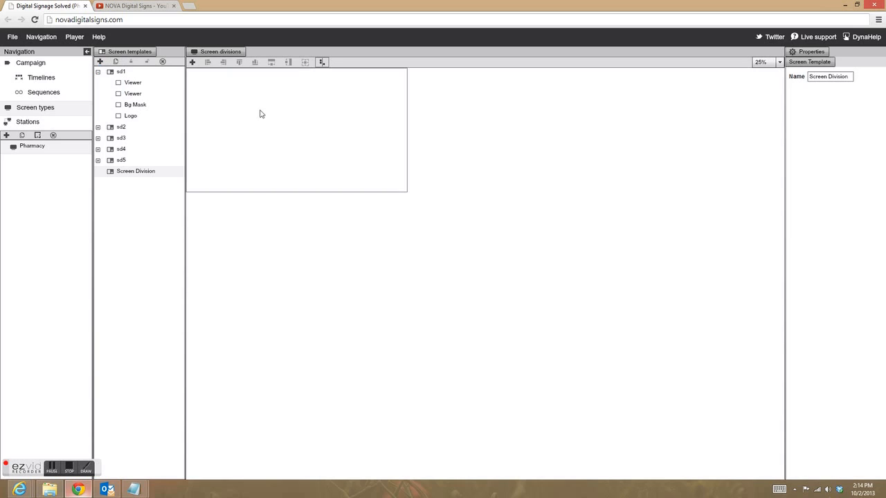
left_click(193, 62)
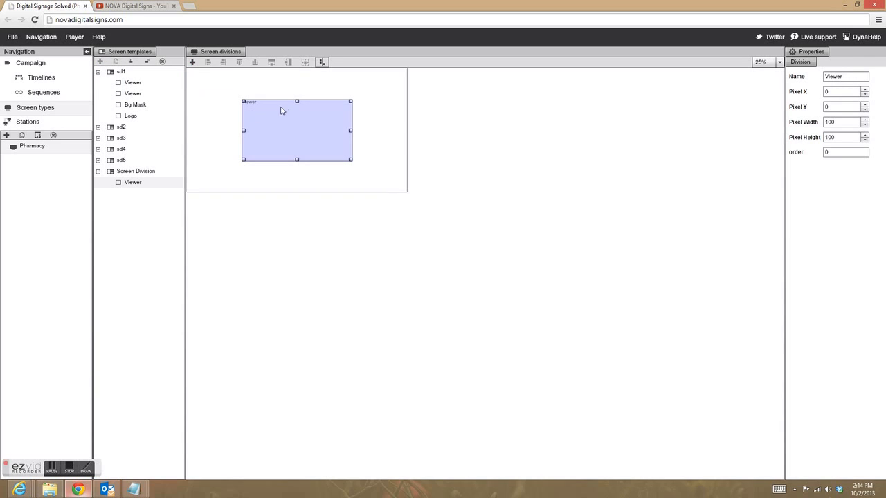
left_click(205, 86)
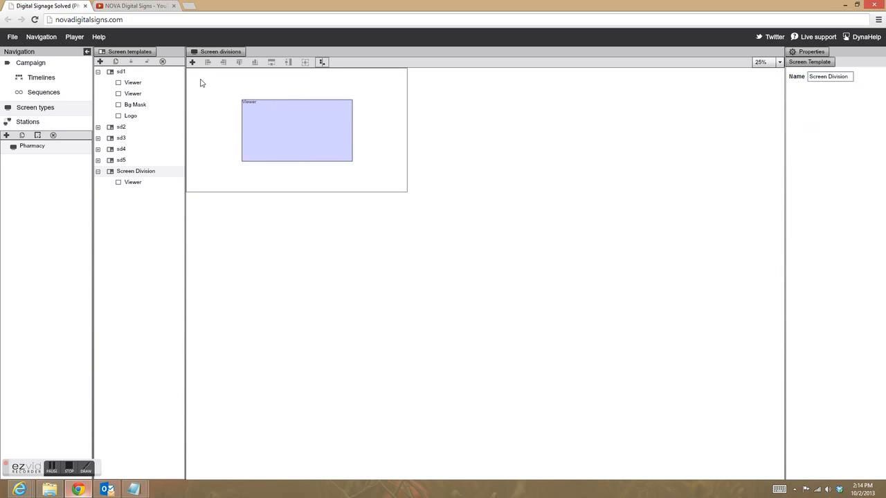
left_click(262, 108)
left_click_drag(243, 102, 159, 63)
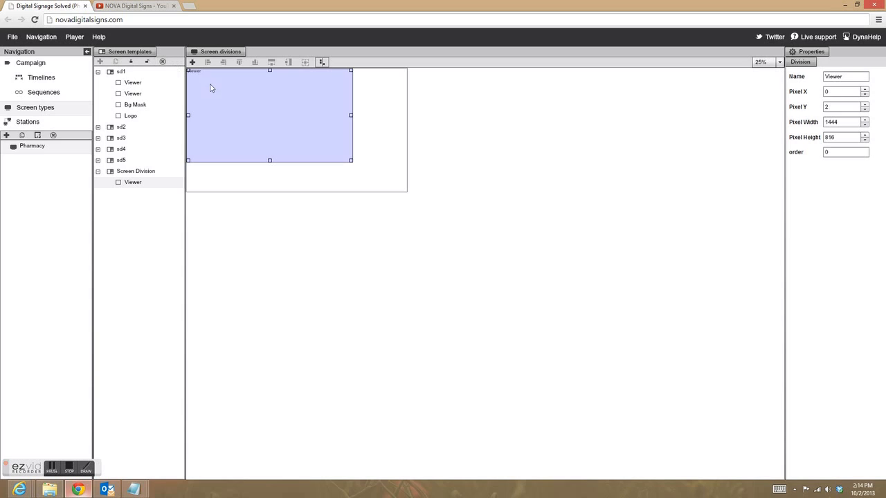
- Add two more viewers: one about 960 × 252 px beneath the first, another about 432 × 268 px overlapping the first's upper-right corner
left_click(192, 62)
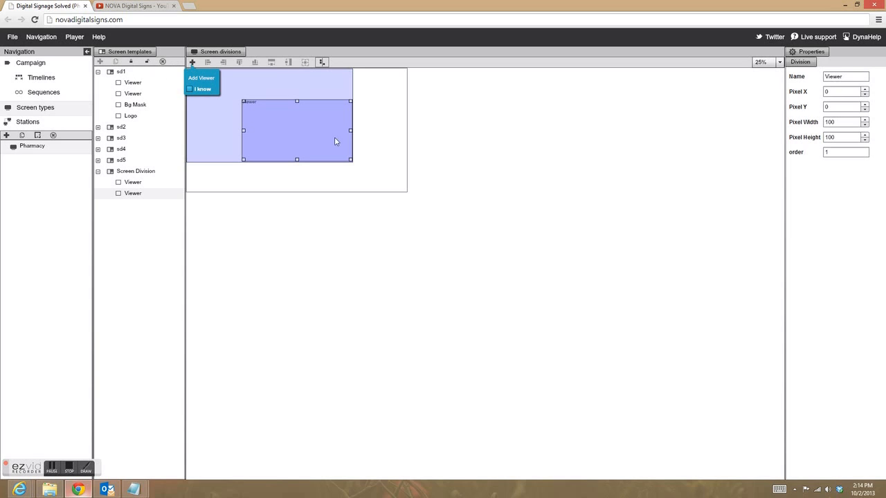
left_click_drag(328, 133, 319, 153)
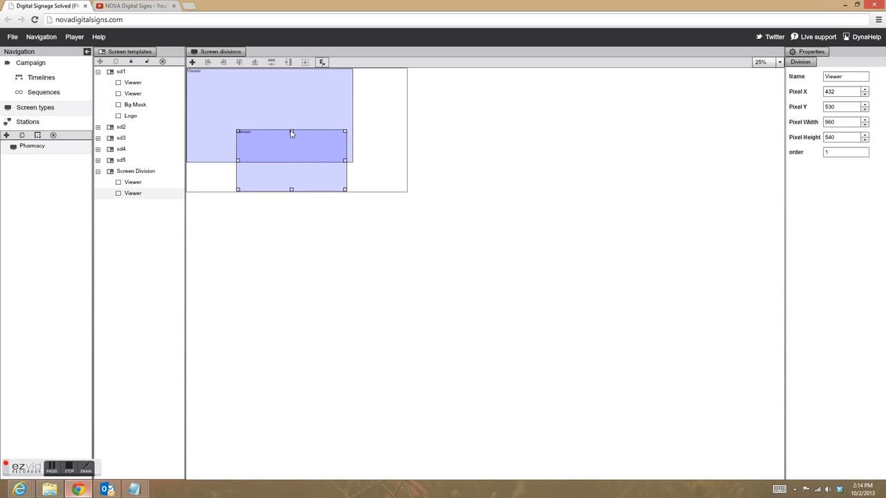
left_click_drag(291, 131, 185, 175)
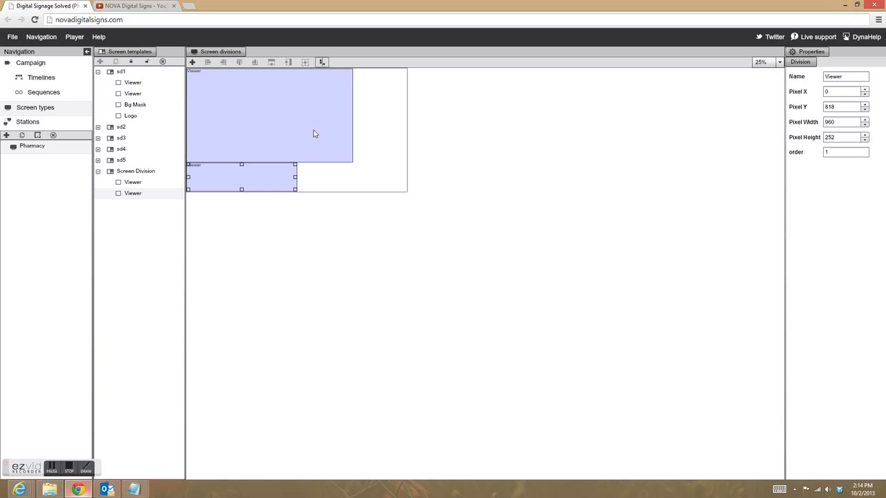
left_click(192, 62)
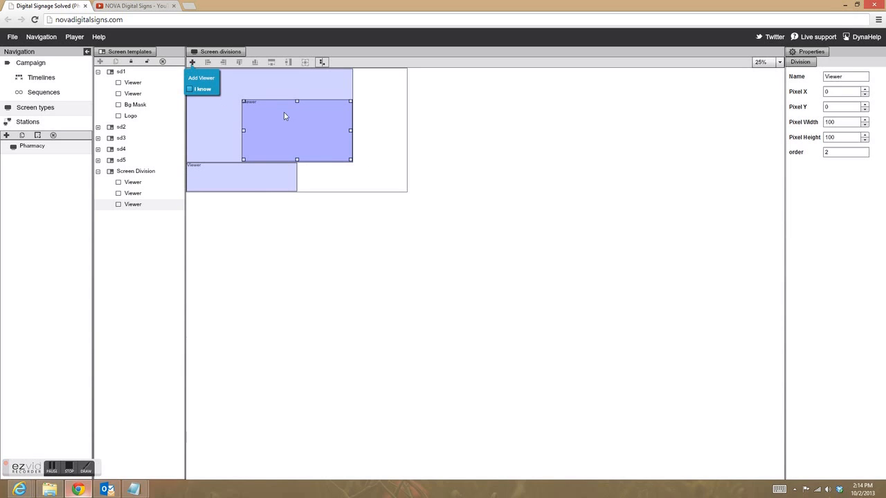
left_click_drag(350, 101, 311, 86)
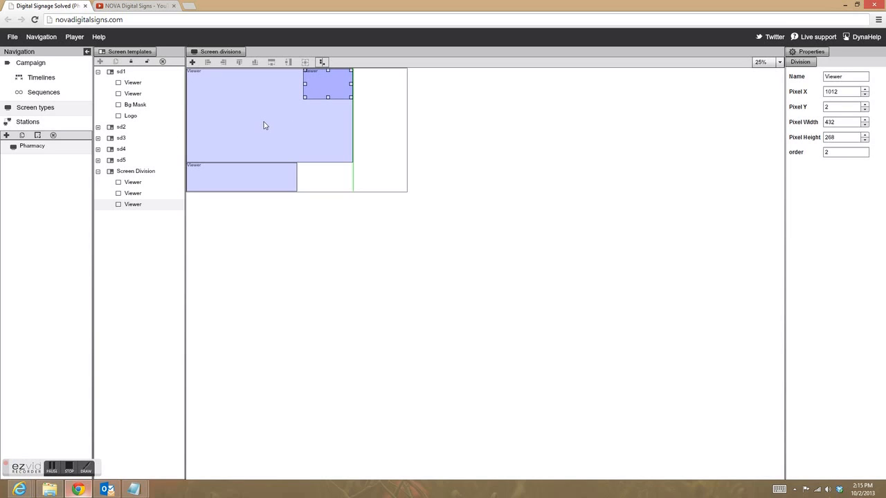
- Delete the new Screen Division template together with its three viewers
left_click(125, 172)
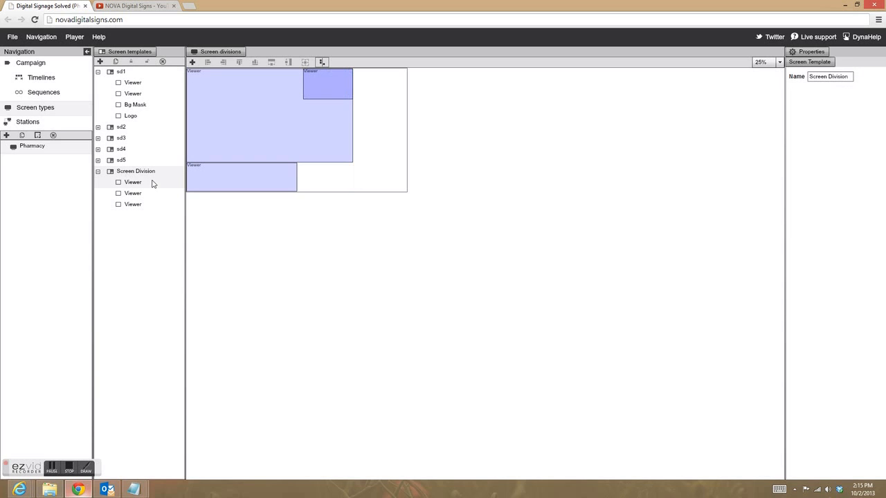
left_click(163, 61)
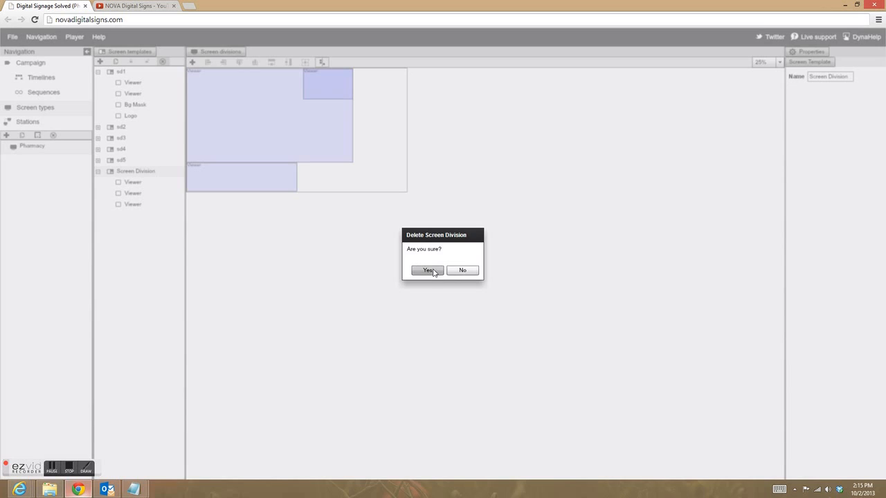
left_click(428, 270)
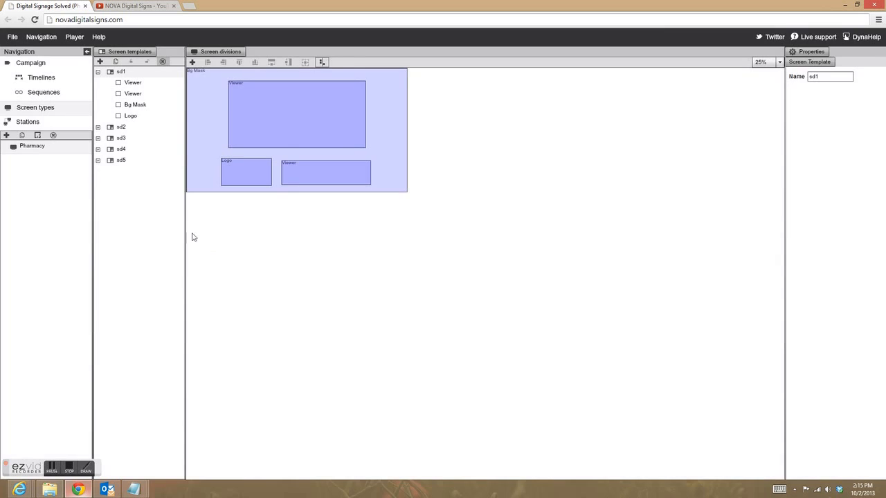
- Show the stations list for all campaigns, dismissing the DynaHelp information
left_click(34, 125)
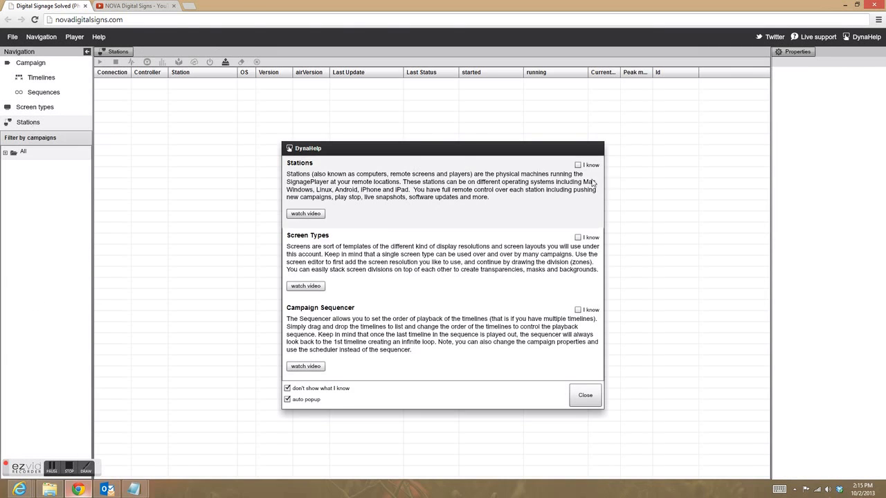
left_click(586, 395)
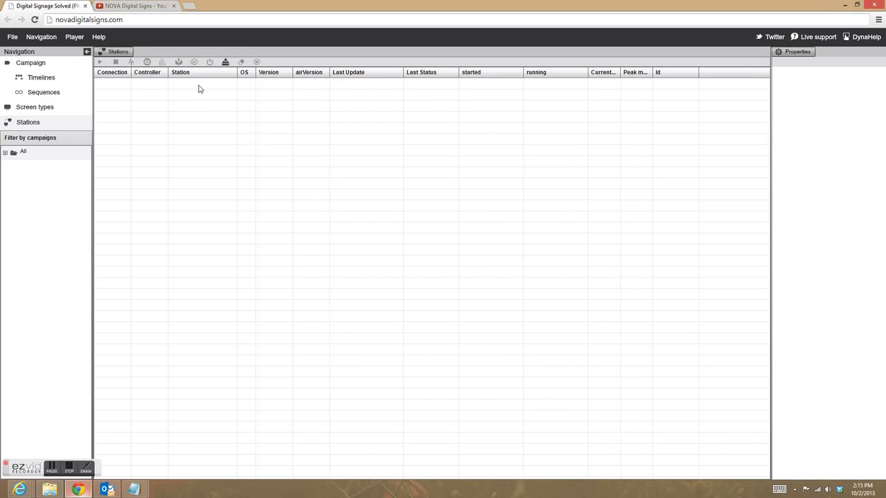